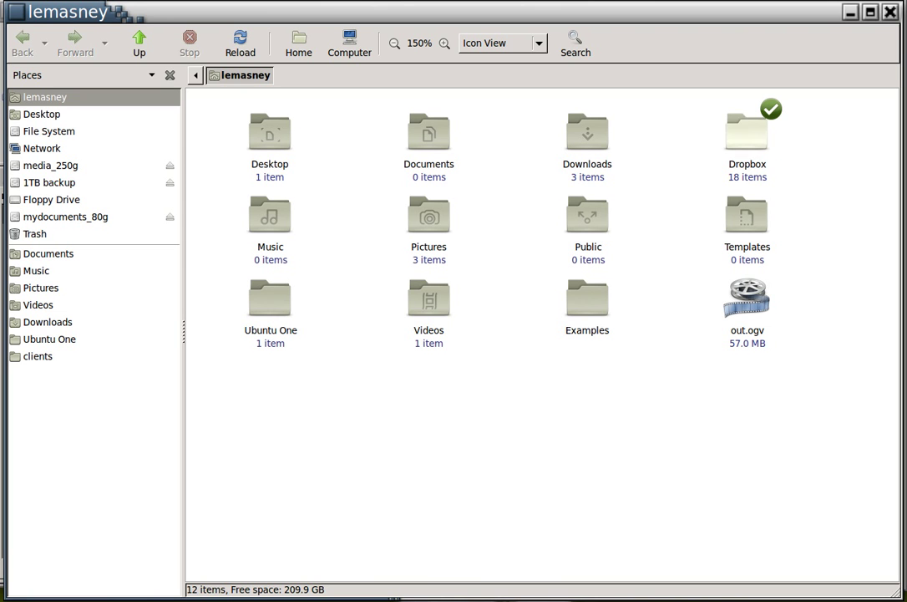
# - Minimize the file manager to reveal GIMP's empty image window, toolbox and docks
pyautogui.click(850, 14)
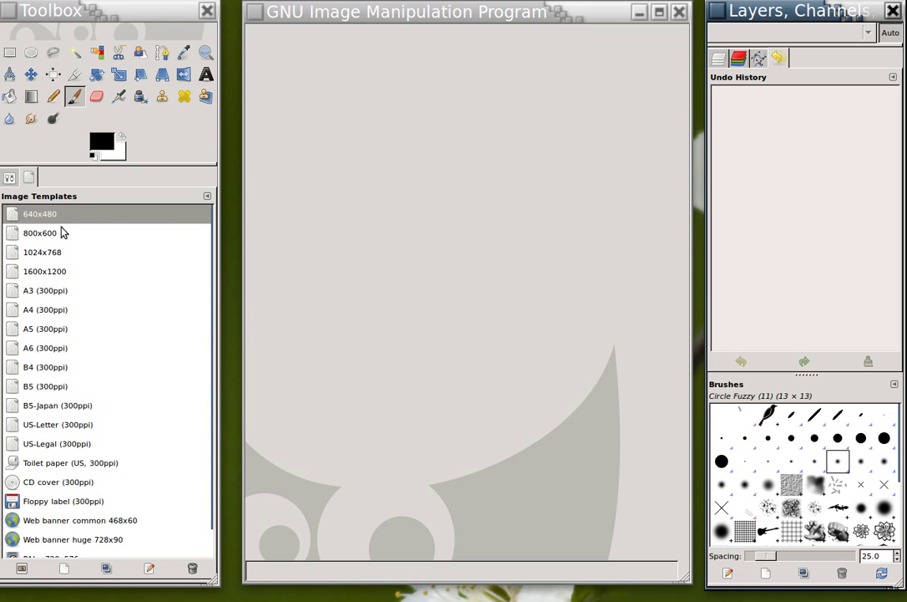
# - Show the Paintbrush tool options (Normal, 100 opacity, Circle Fuzzy 11) and focus the image window
pyautogui.click(9, 178)
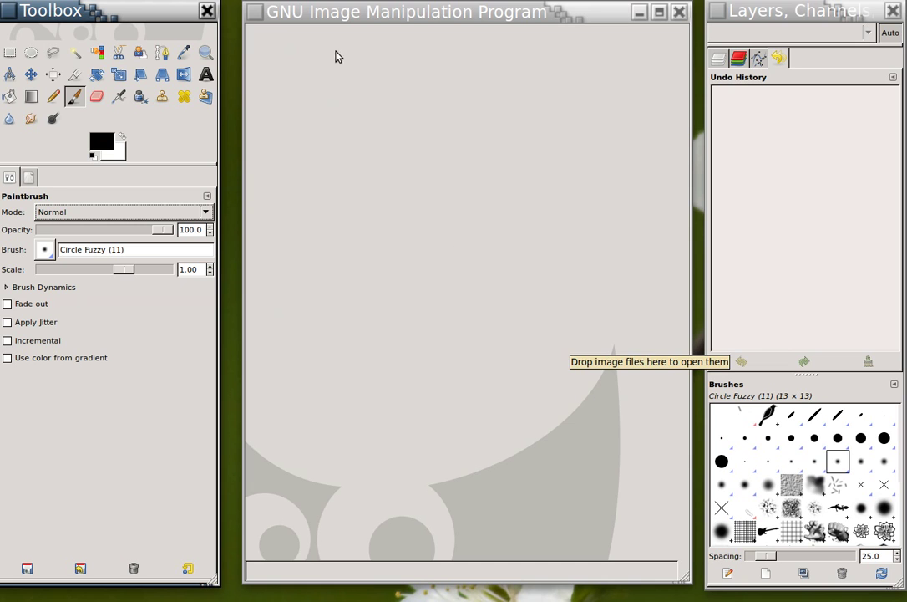
pyautogui.click(371, 111)
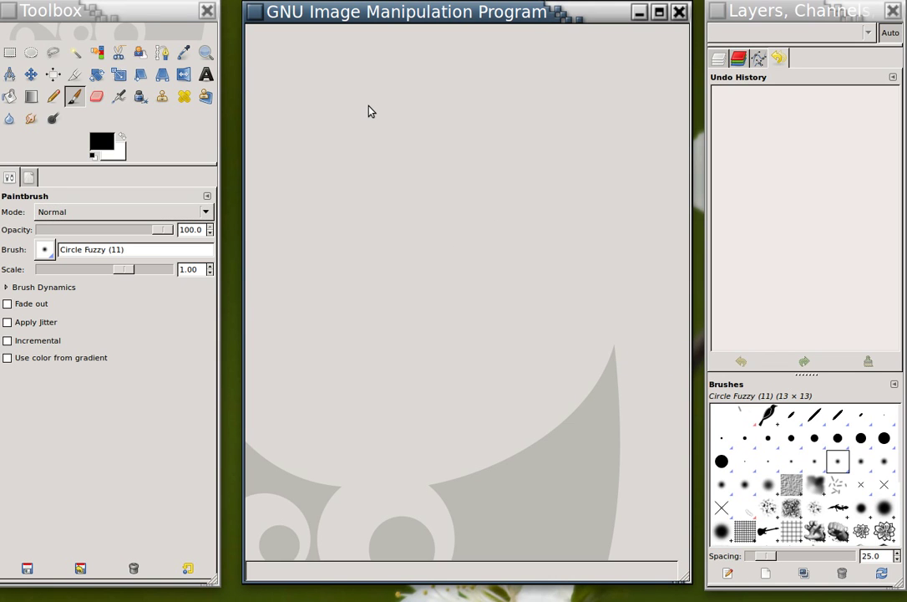
# - Open 186508_24301183_3987493_n.jpg from Downloads, converting it to the built-in sRGB space
pyautogui.rightClick(371, 111)
pyautogui.moveTo(393, 122)
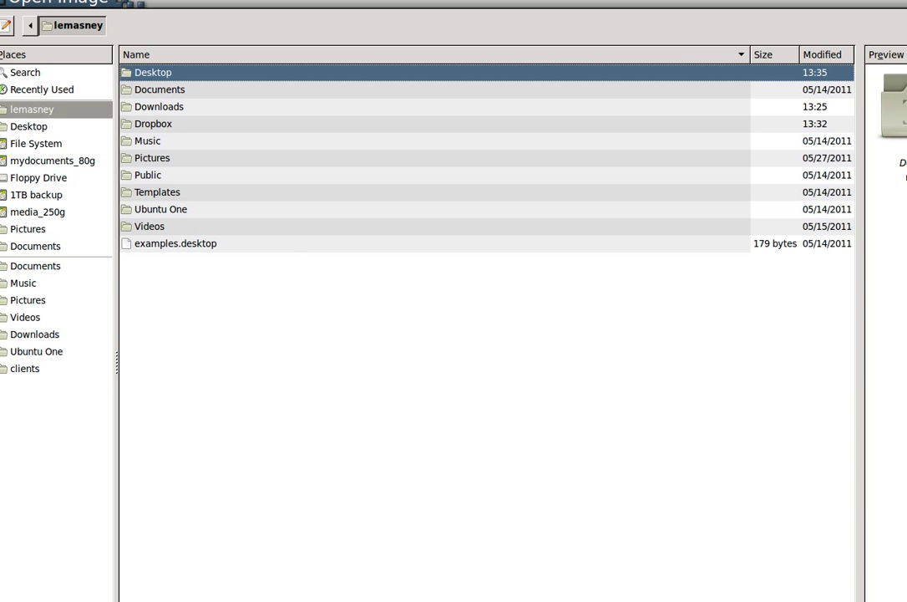
pyautogui.moveTo(898, 595)
pyautogui.mouseDown()
pyautogui.moveTo(834, 536)
pyautogui.moveTo(867, 529)
pyautogui.moveTo(892, 589)
pyautogui.mouseUp()
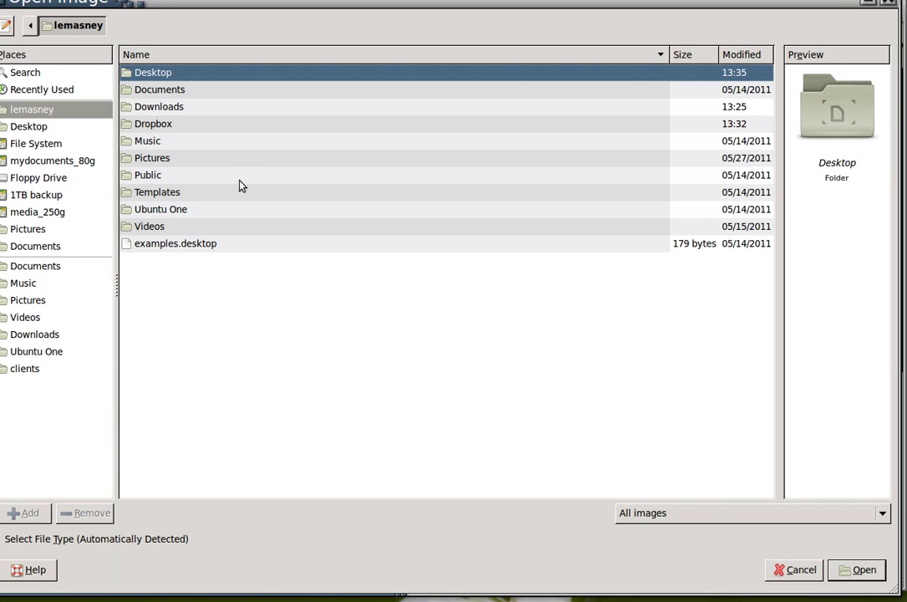
pyautogui.doubleClick(183, 107)
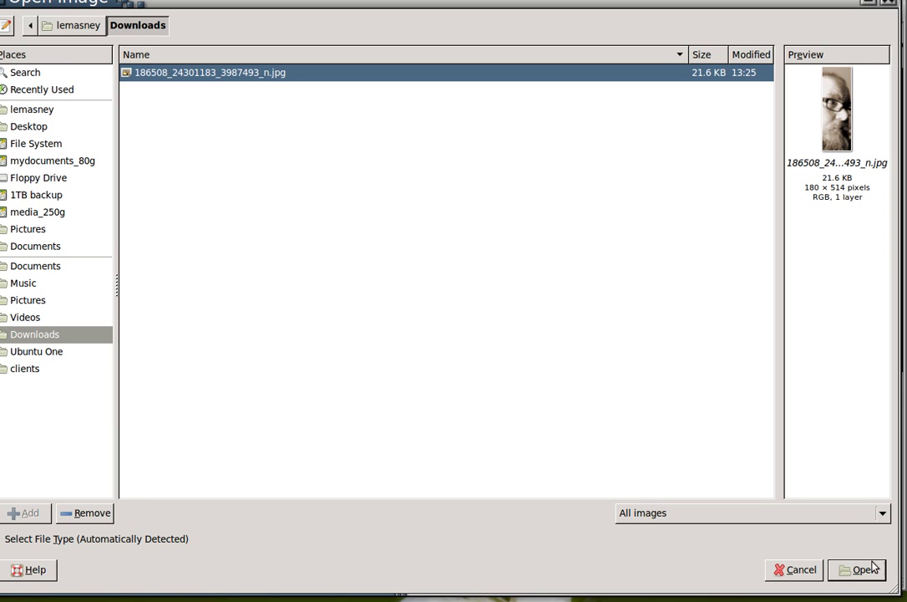
pyautogui.click(846, 570)
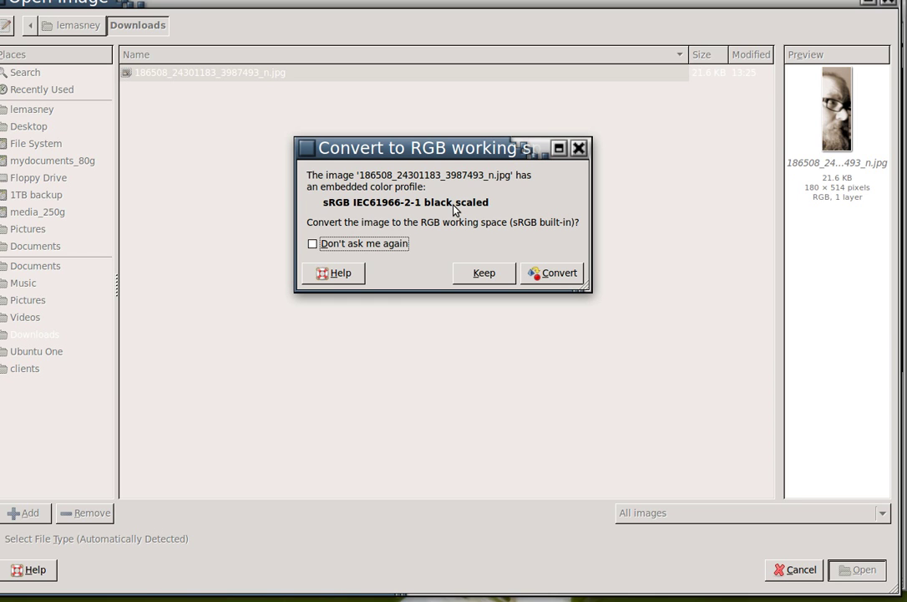
pyautogui.click(555, 272)
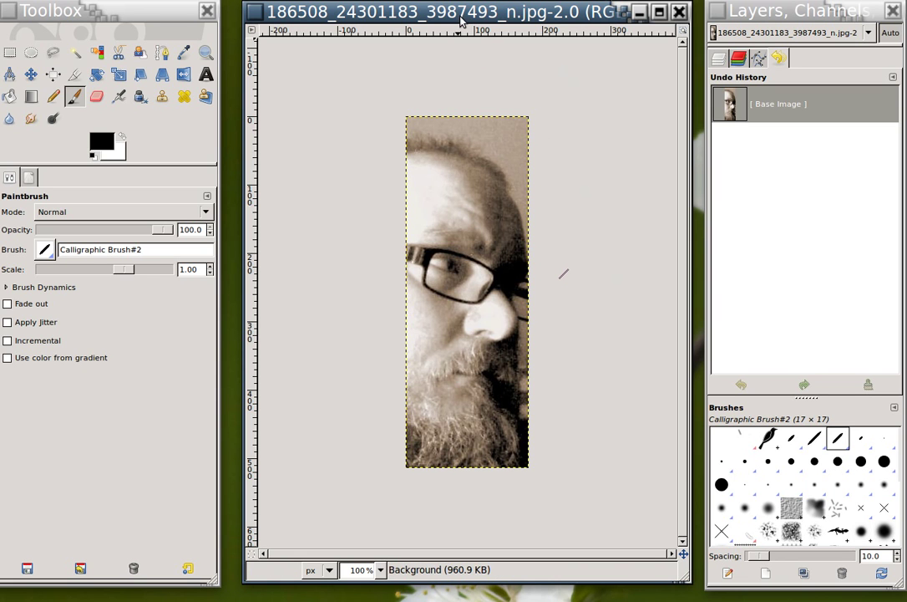
# - Move the image window lower and display the Layers list showing the single Background layer
pyautogui.moveTo(457, 16)
pyautogui.mouseDown()
pyautogui.moveTo(458, 117)
pyautogui.moveTo(447, 15)
pyautogui.mouseUp()
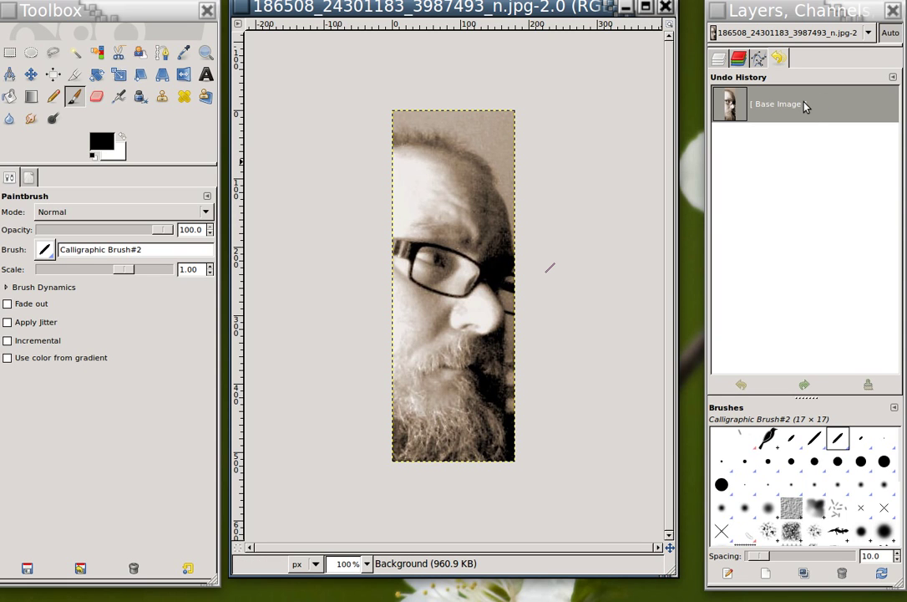
pyautogui.click(720, 65)
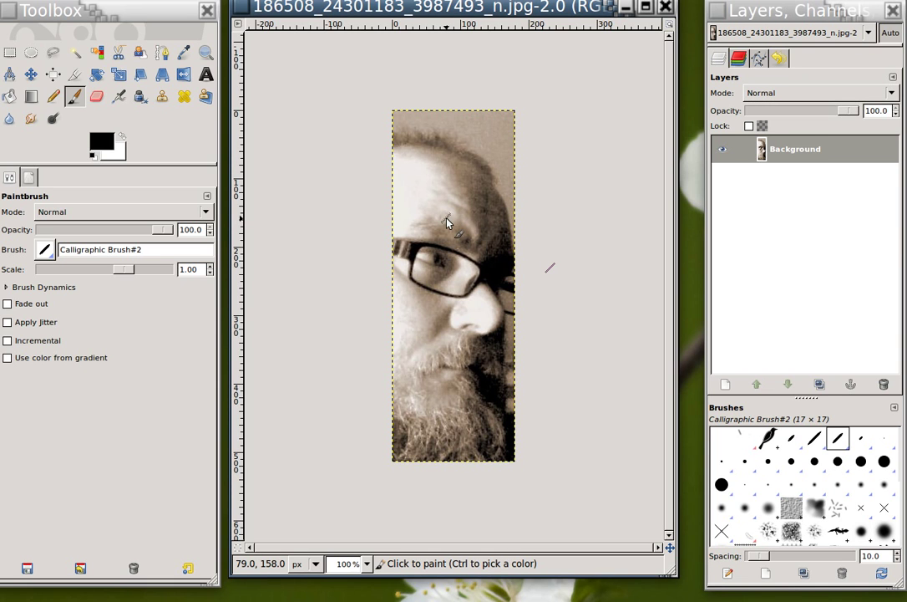
# - Open 2011-02-20 17.20.16.jpg from the Desktop as a new layer above Background
pyautogui.rightClick(317, 186)
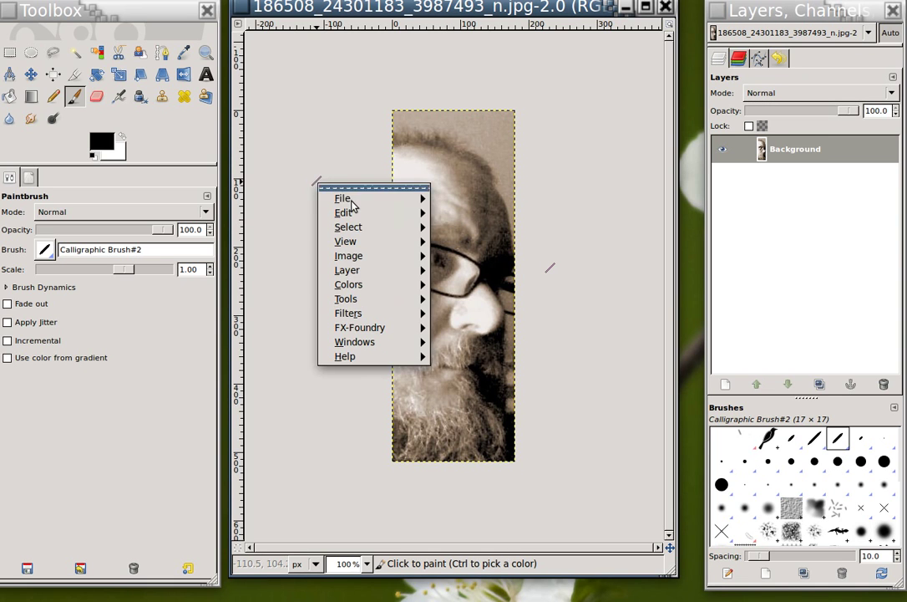
pyautogui.moveTo(345, 199)
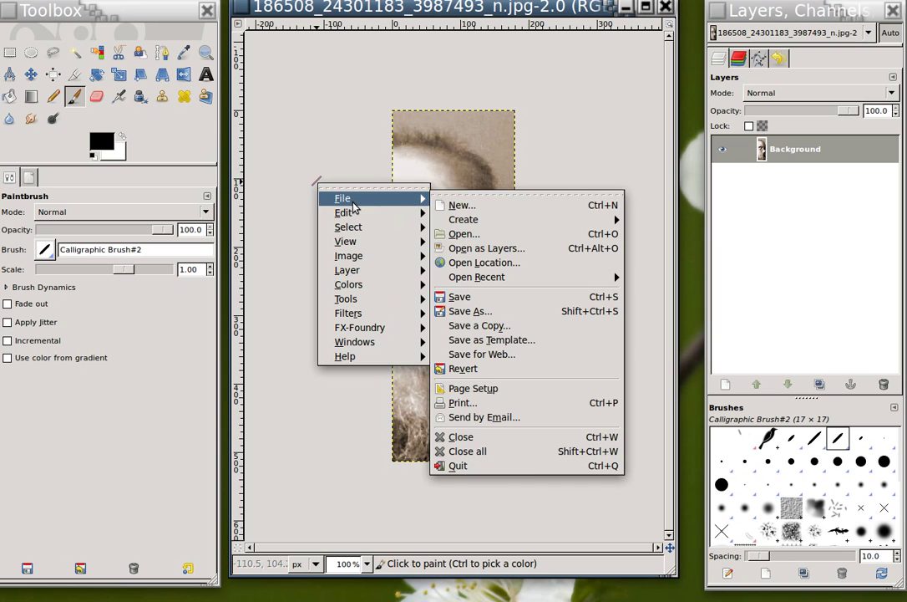
pyautogui.click(481, 248)
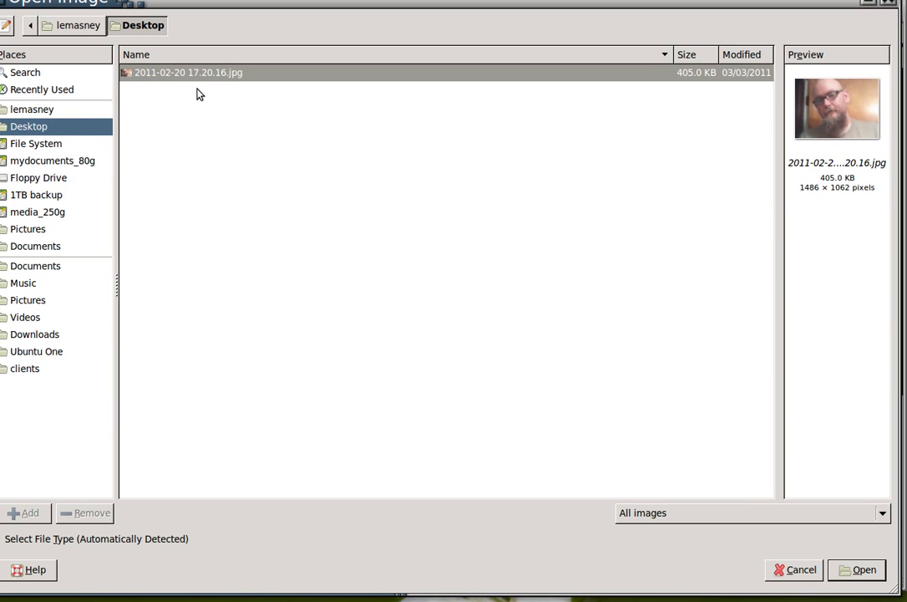
pyautogui.click(864, 571)
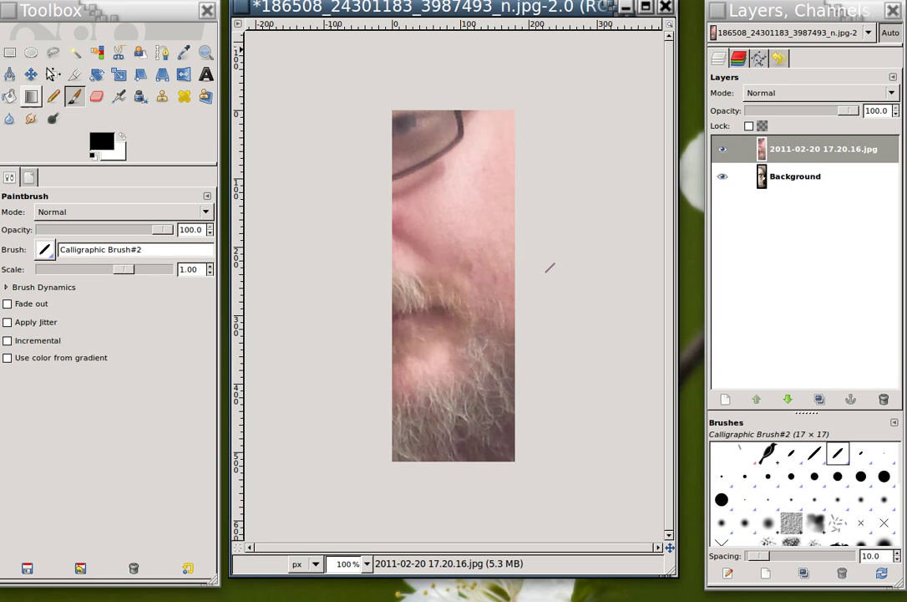
# - With the Move tool, drag the photo layer down-right to frame the eyes and glasses
pyautogui.click(30, 76)
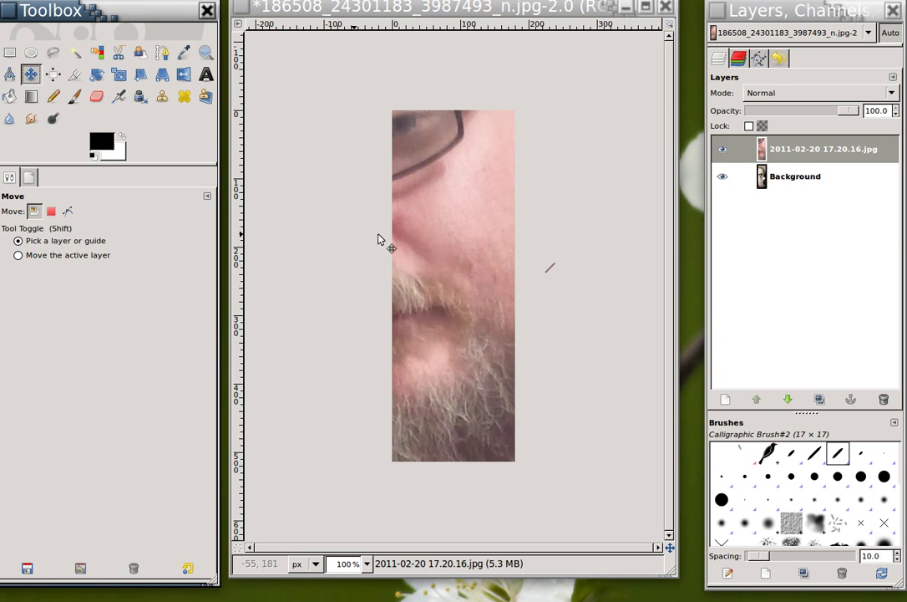
pyautogui.moveTo(464, 264); pyautogui.dragTo(516, 311)
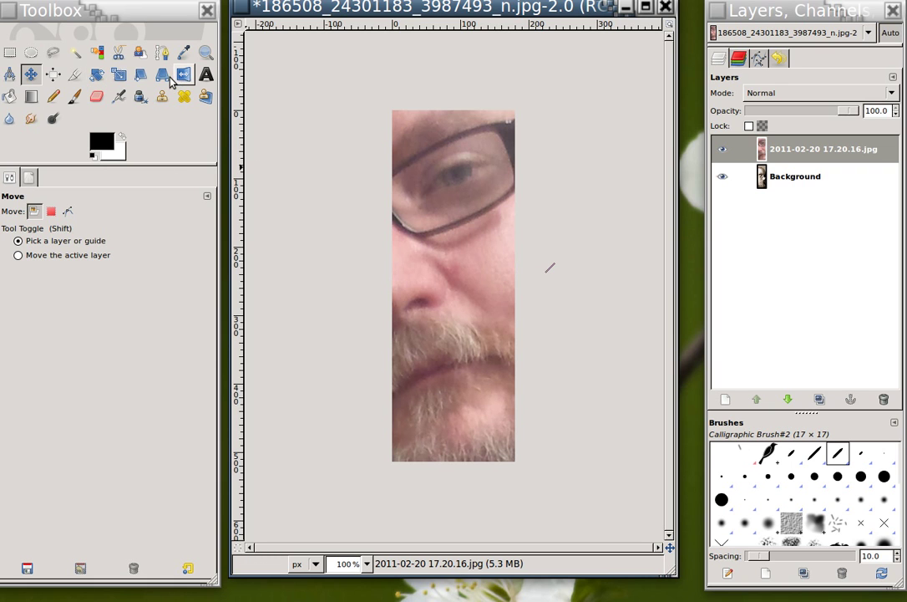
# - Start scaling the 2011-02-20 17.20.16.jpg layer at 1546 × 975 and toggle the chain link
pyautogui.click(119, 77)
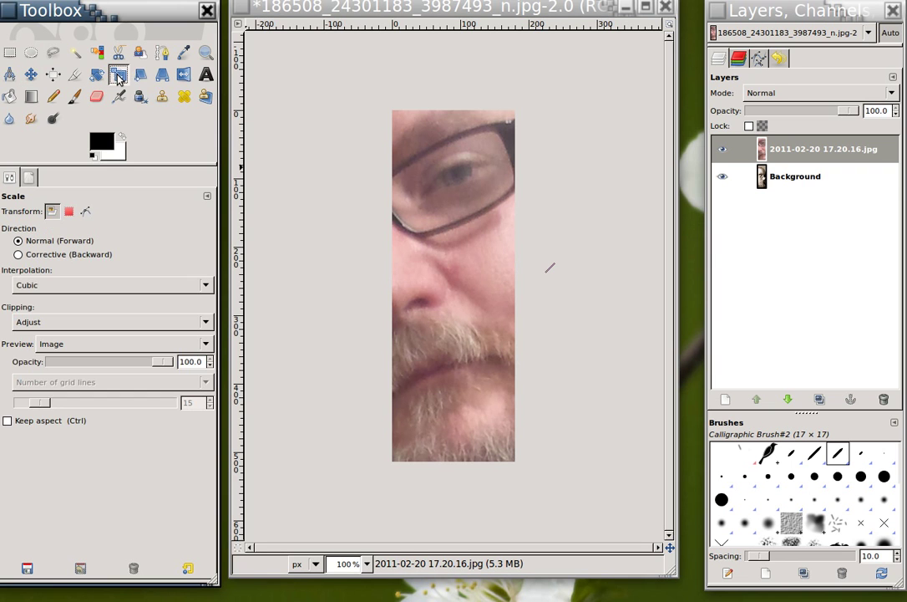
pyautogui.click(485, 419)
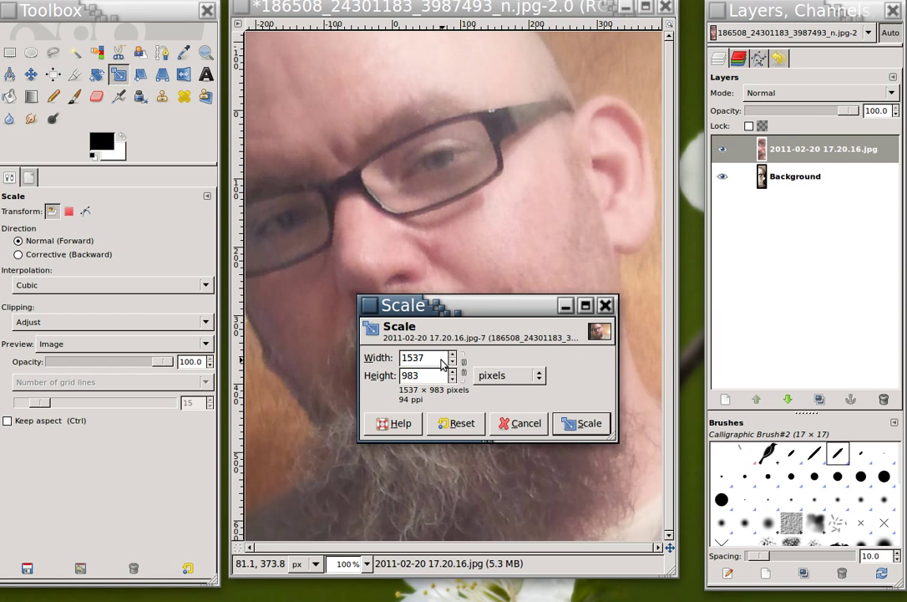
pyautogui.moveTo(443, 361); pyautogui.dragTo(437, 354)
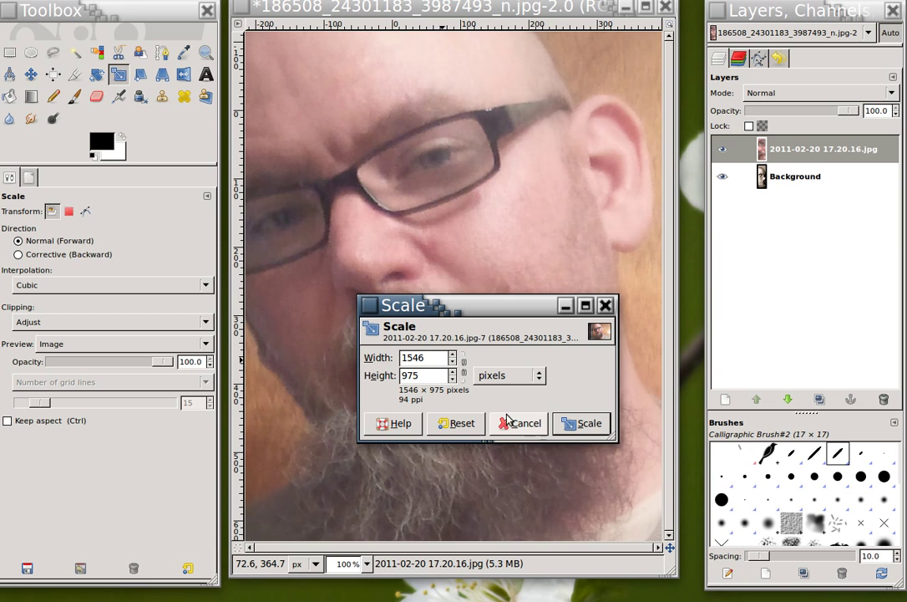
pyautogui.click(465, 367)
# - Relink width and height, step the width down, then reset the layer to 1486 × 1062
pyautogui.click(464, 366)
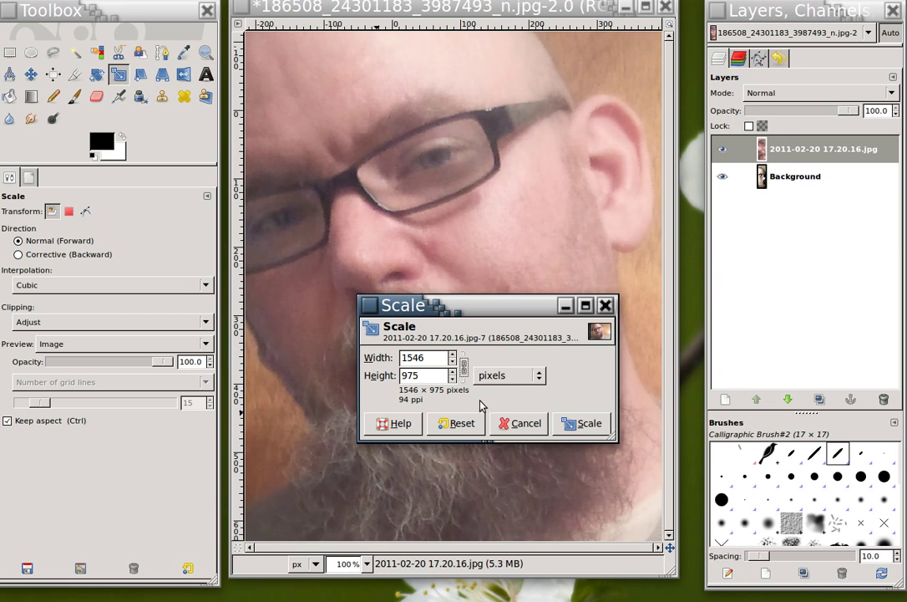
pyautogui.click(452, 361)
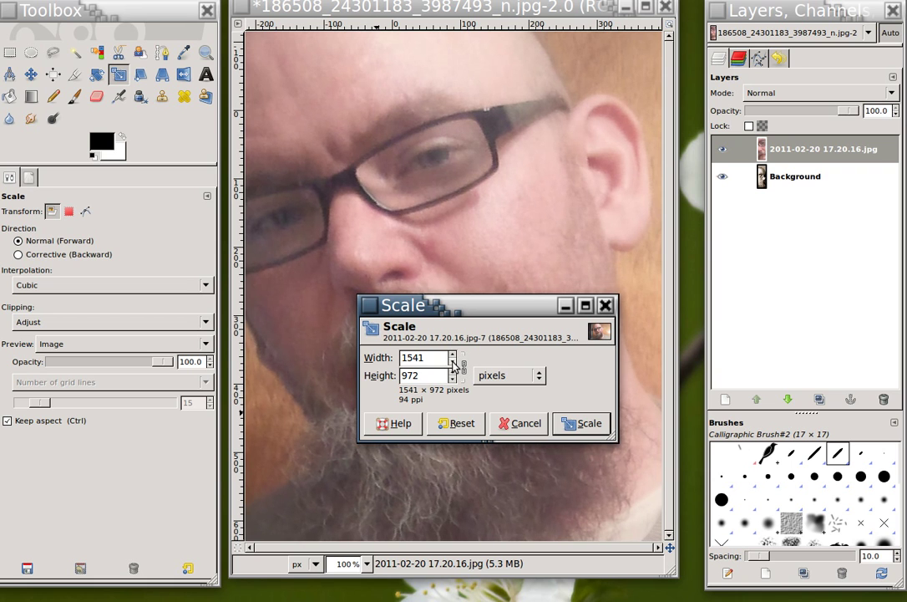
pyautogui.click(452, 361)
pyautogui.click(452, 361)
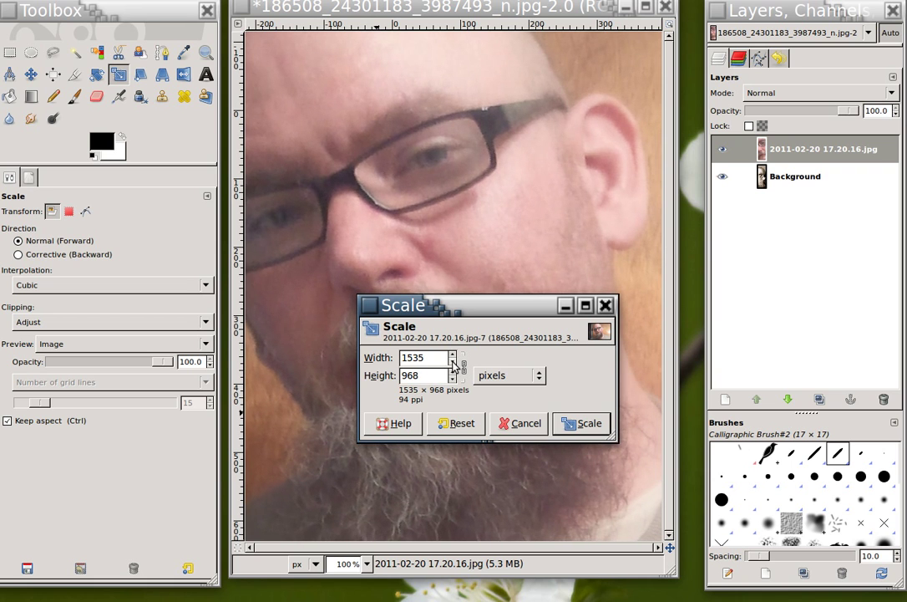
pyautogui.click(452, 361)
pyautogui.click(452, 361)
pyautogui.click(452, 361)
pyautogui.click(452, 361)
pyautogui.click(452, 360)
pyautogui.click(452, 361)
pyautogui.click(452, 361)
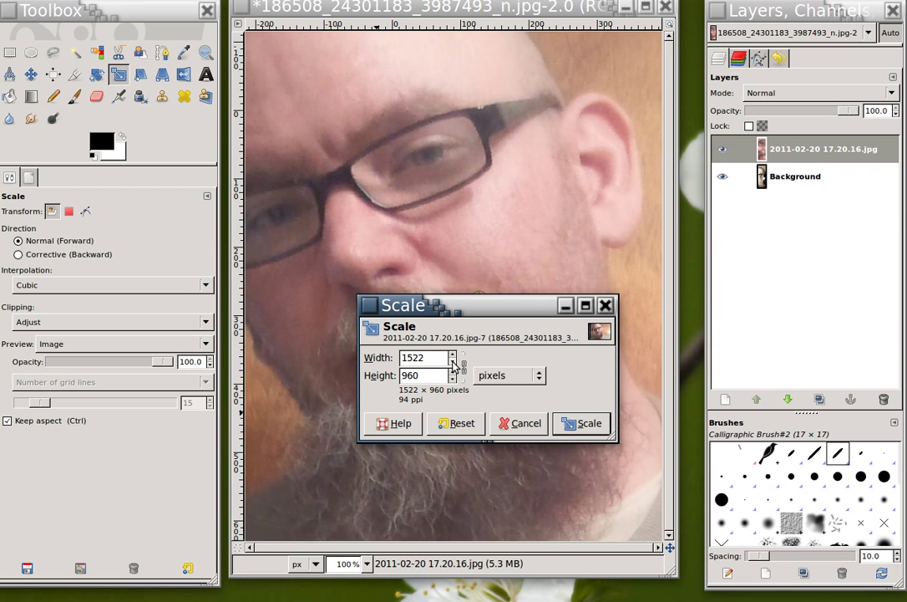
pyautogui.click(452, 361)
pyautogui.click(452, 361)
pyautogui.click(452, 361)
pyautogui.click(452, 361)
pyautogui.click(452, 361)
pyautogui.click(452, 361)
pyautogui.click(452, 361)
pyautogui.click(452, 361)
pyautogui.click(452, 361)
pyautogui.click(452, 361)
pyautogui.click(452, 361)
pyautogui.click(452, 361)
pyautogui.click(452, 361)
pyautogui.click(452, 361)
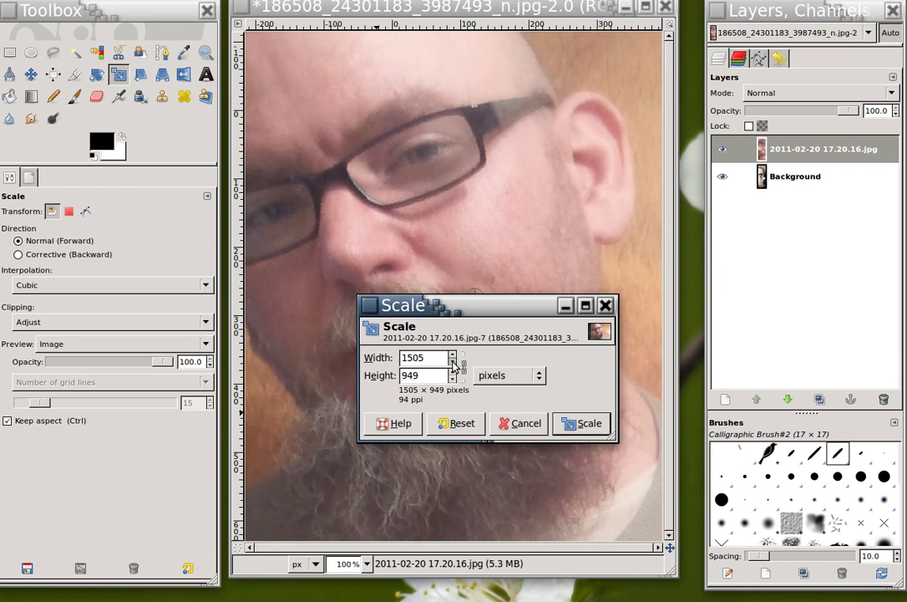
pyautogui.click(452, 361)
pyautogui.click(452, 361)
pyautogui.click(452, 361)
pyautogui.click(452, 361)
pyautogui.click(452, 424)
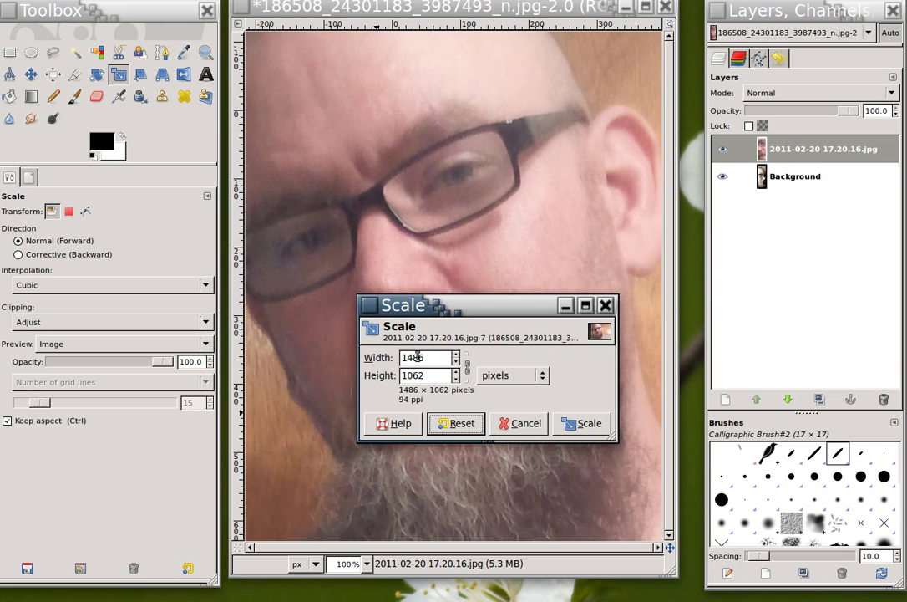
# - Set the layer width to 600 so height becomes 378, and apply the scale
pyautogui.doubleClick(421, 358)
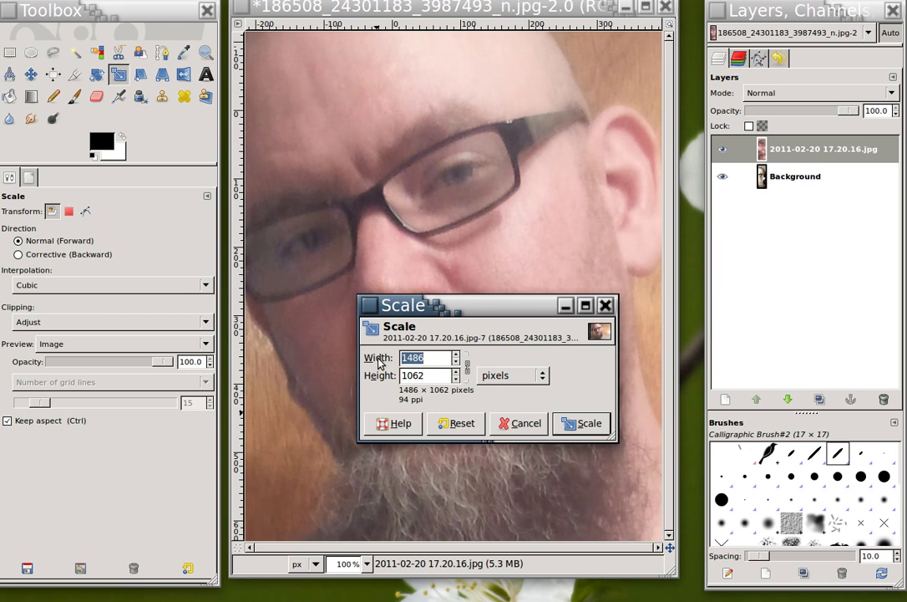
pyautogui.press('End')
pyautogui.press('BackSpace')
pyautogui.press('BackSpace')
pyautogui.write('600')
pyautogui.press('Return')
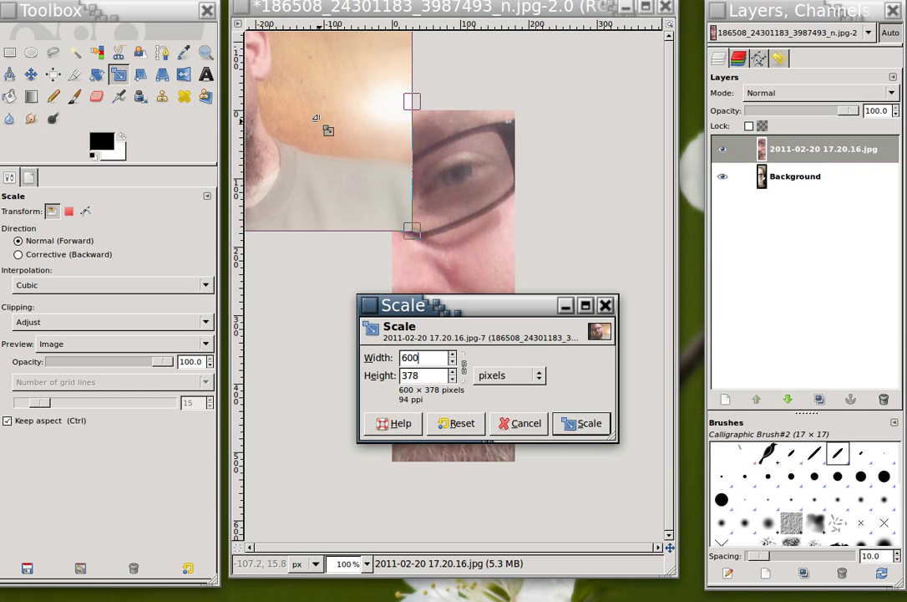
pyautogui.click(589, 427)
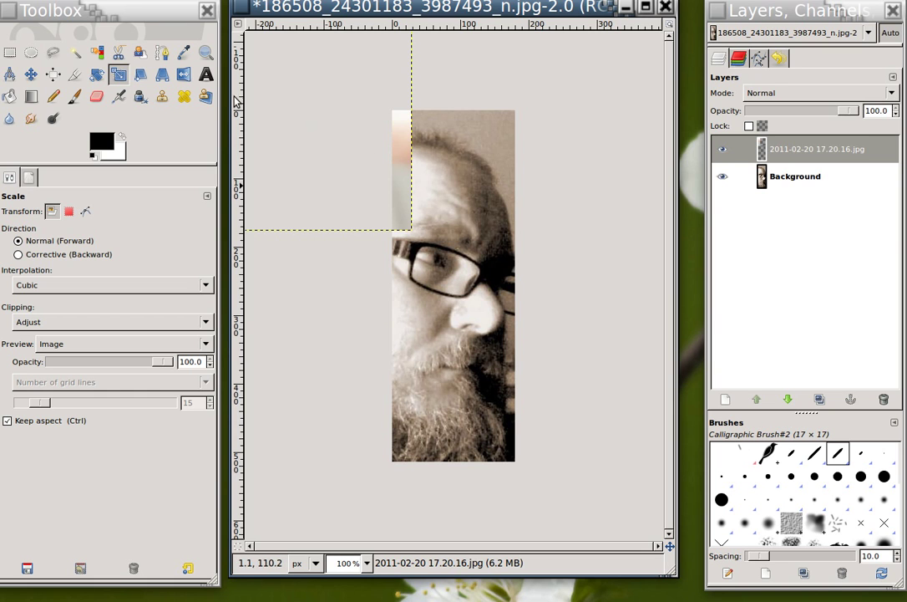
# - Drag the scaled photo layer up with the Move tool so it sits flush with the image top
pyautogui.click(30, 75)
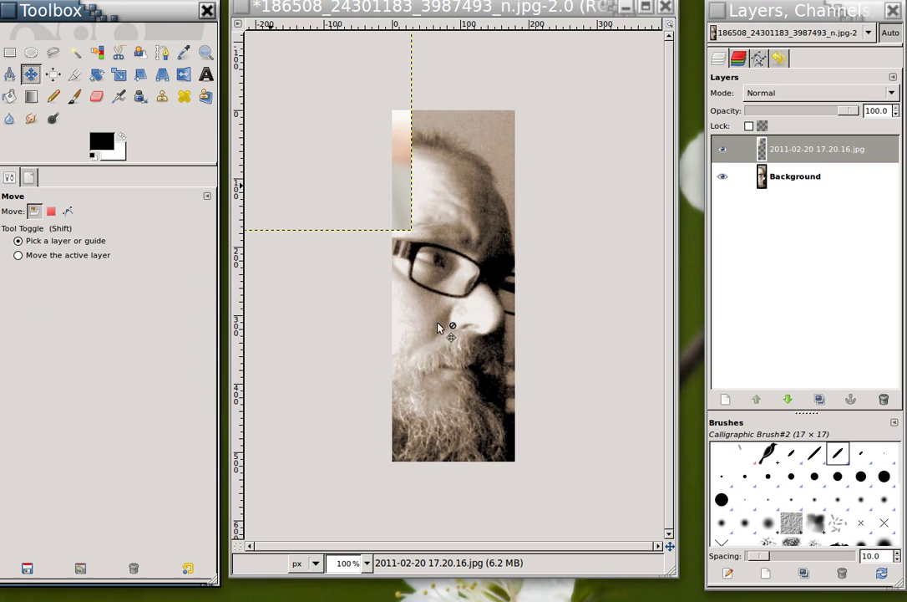
pyautogui.moveTo(396, 179); pyautogui.dragTo(683, 319)
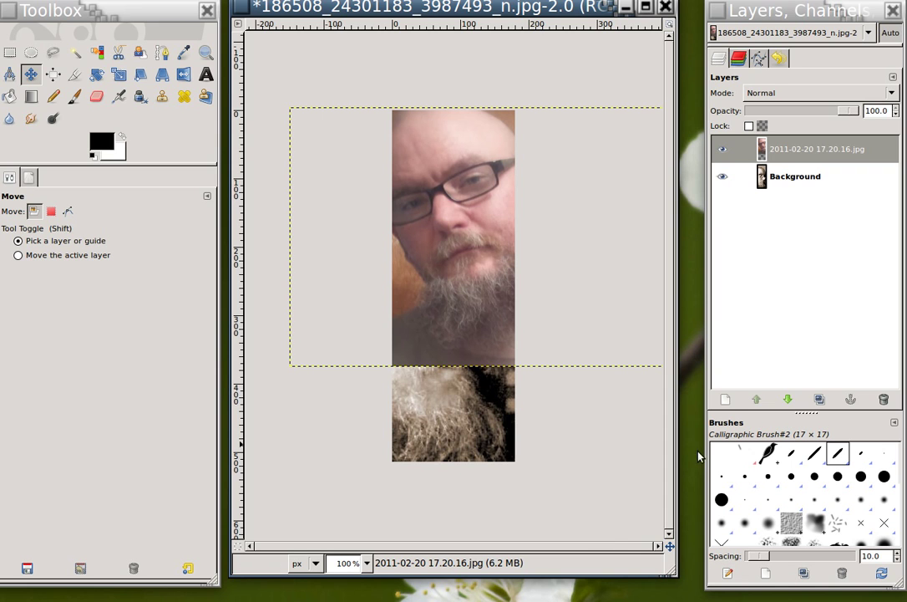
# - Add a New Layer filled with the black foreground colour and drag it below the photo layer
pyautogui.click(727, 401)
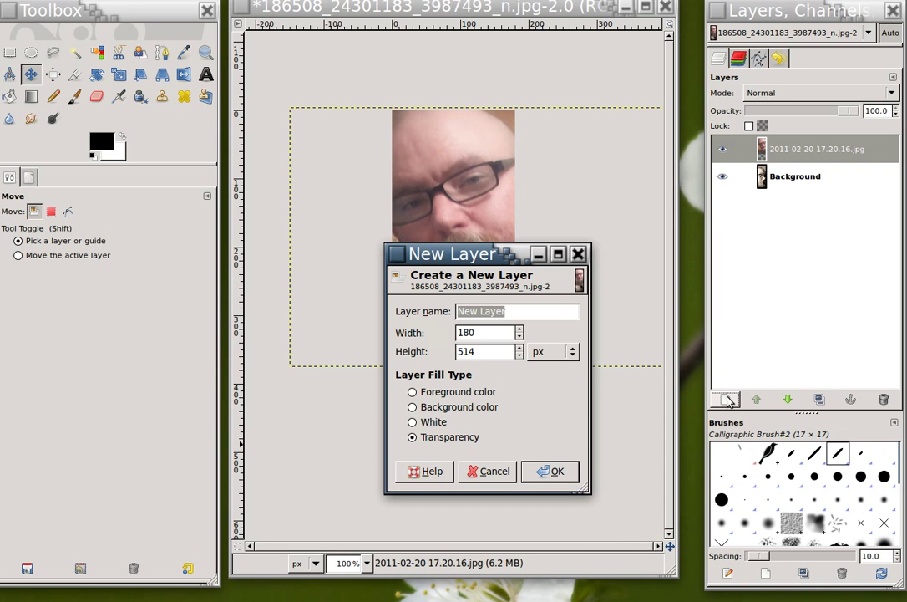
pyautogui.click(451, 392)
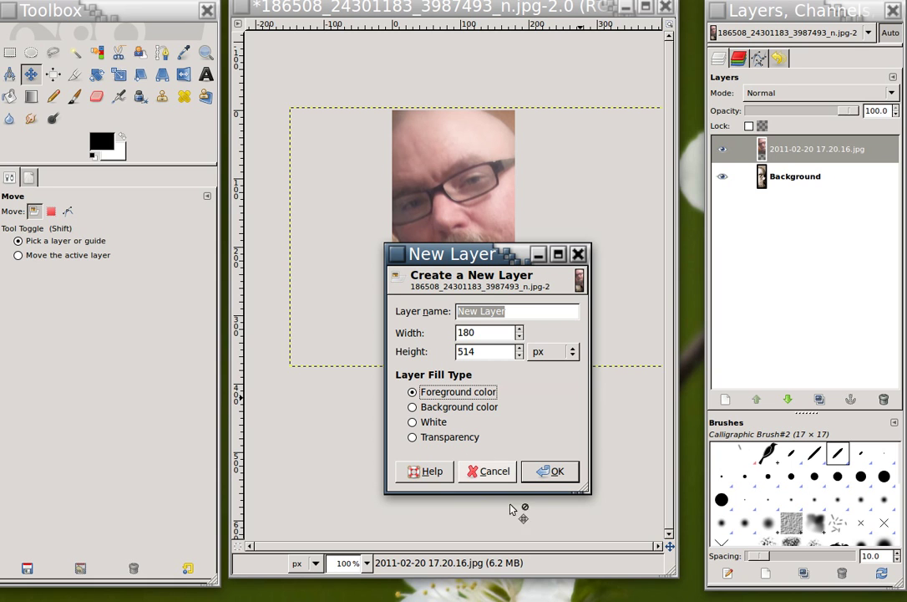
pyautogui.click(553, 473)
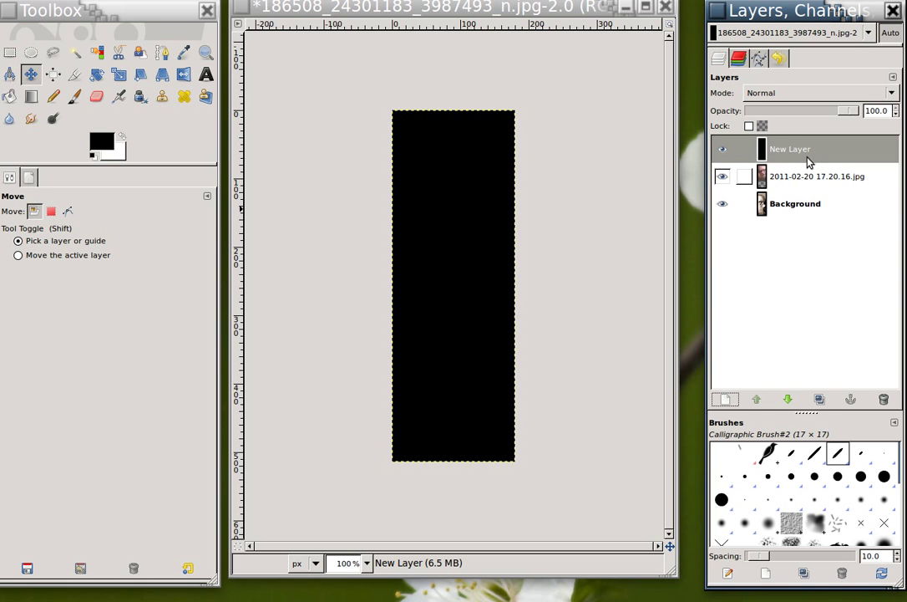
pyautogui.moveTo(809, 154); pyautogui.dragTo(784, 193)
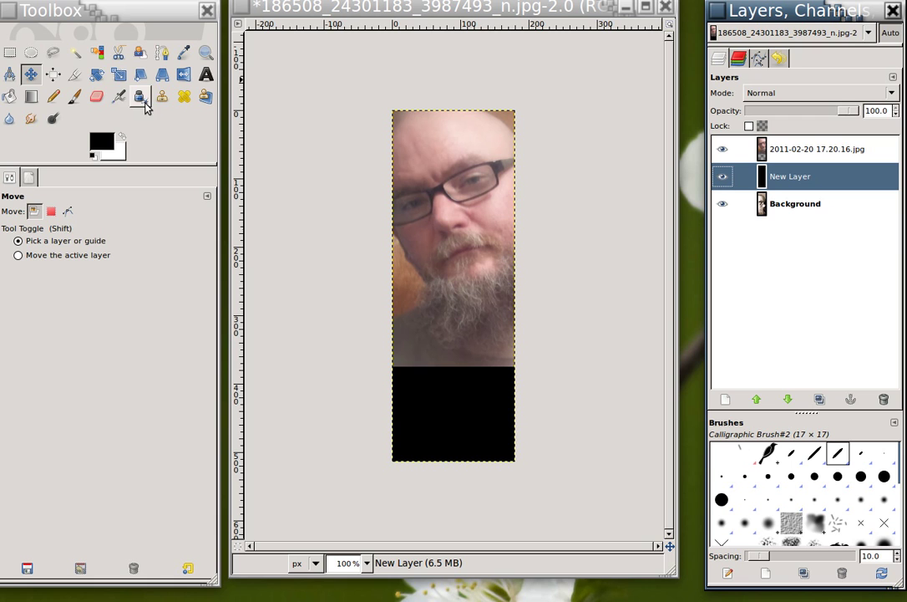
# - Sample the grey-brown colour from the bottom edge of the photo layer
pyautogui.click(184, 53)
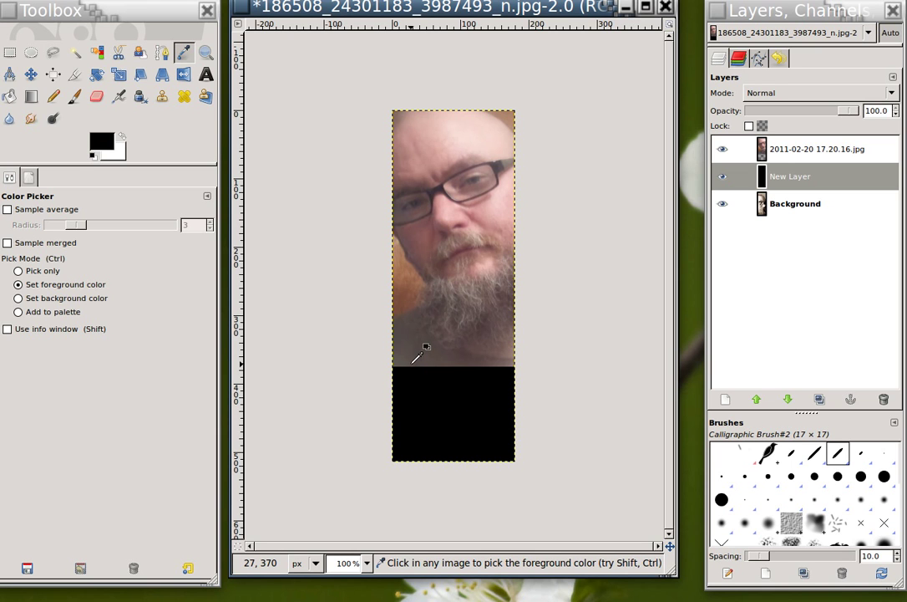
pyautogui.click(822, 159)
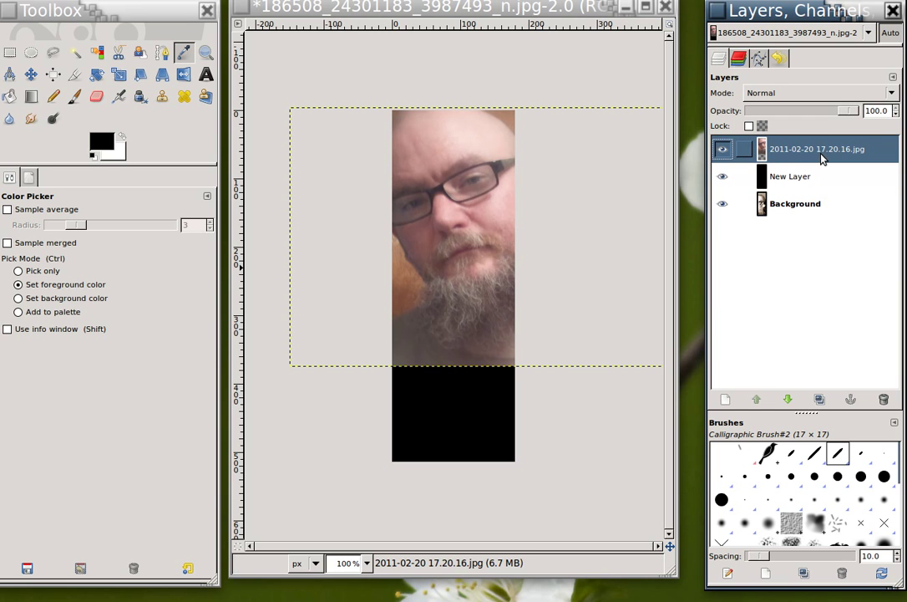
pyautogui.click(432, 361)
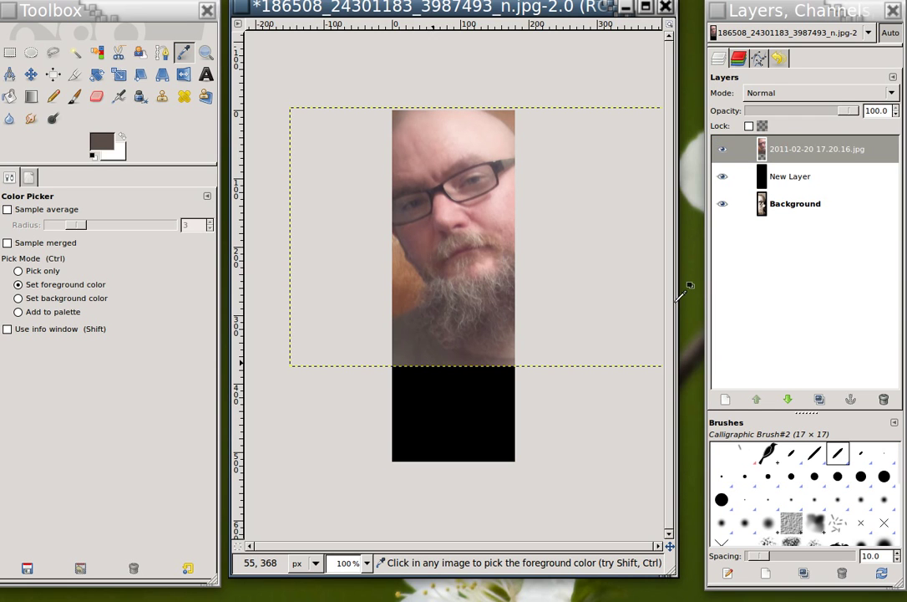
# - Bucket-fill the black New Layer with the sampled grey-brown
pyautogui.click(799, 179)
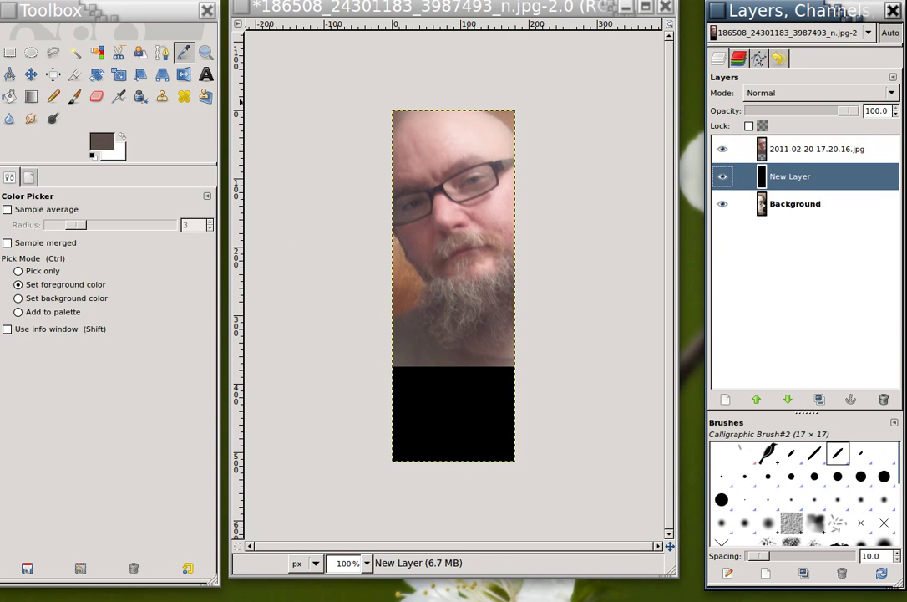
pyautogui.click(10, 99)
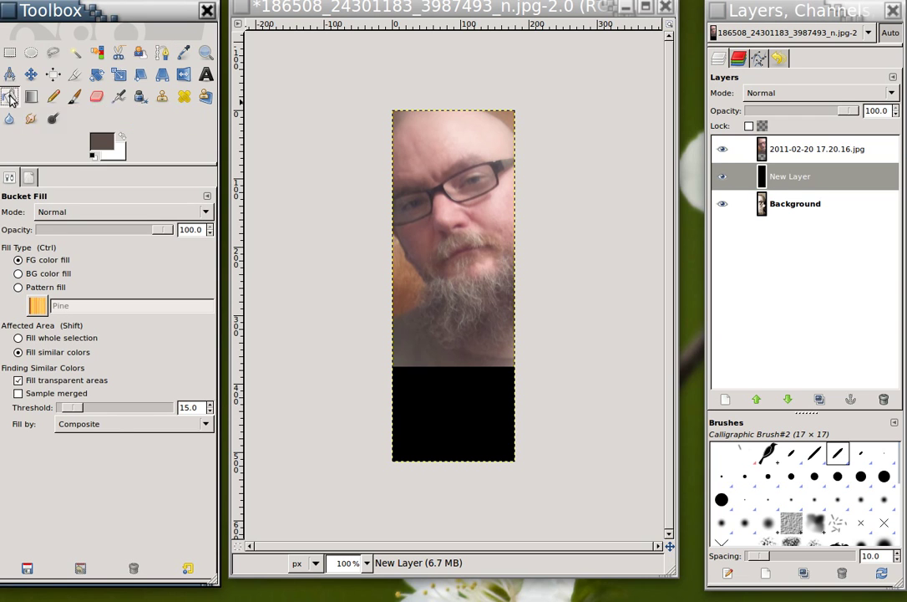
pyautogui.click(466, 387)
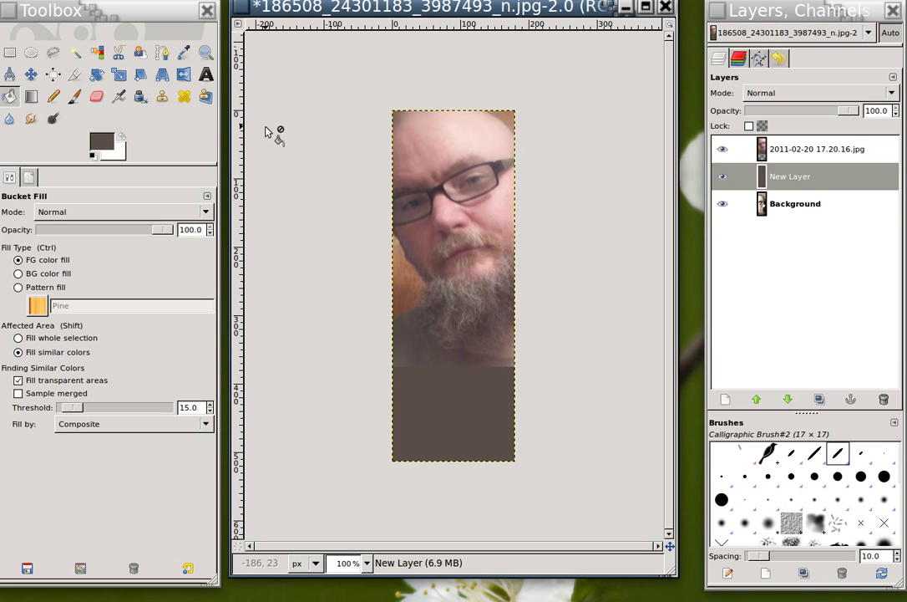
# - Choose File > Save a Copy from the canvas context menu
pyautogui.rightClick(337, 156)
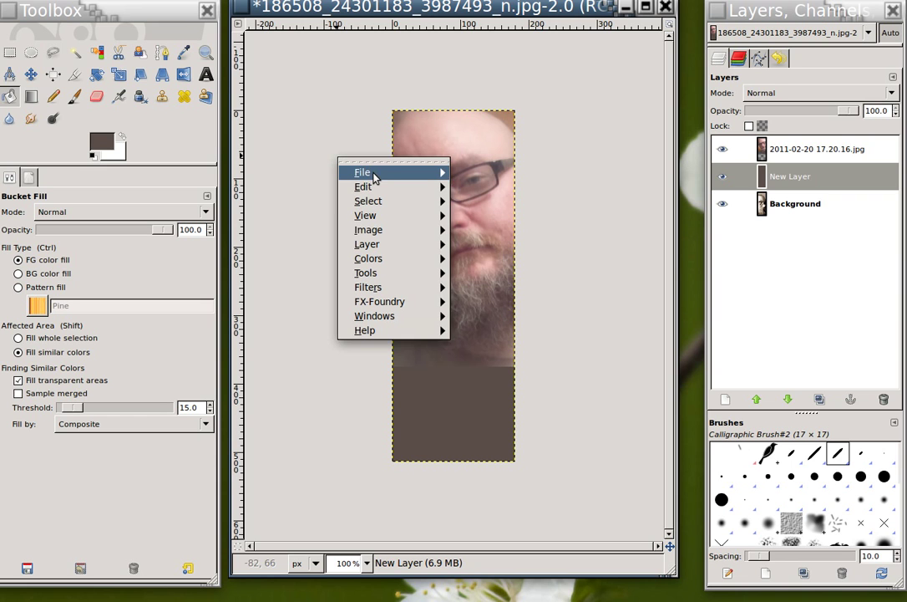
pyautogui.moveTo(375, 175)
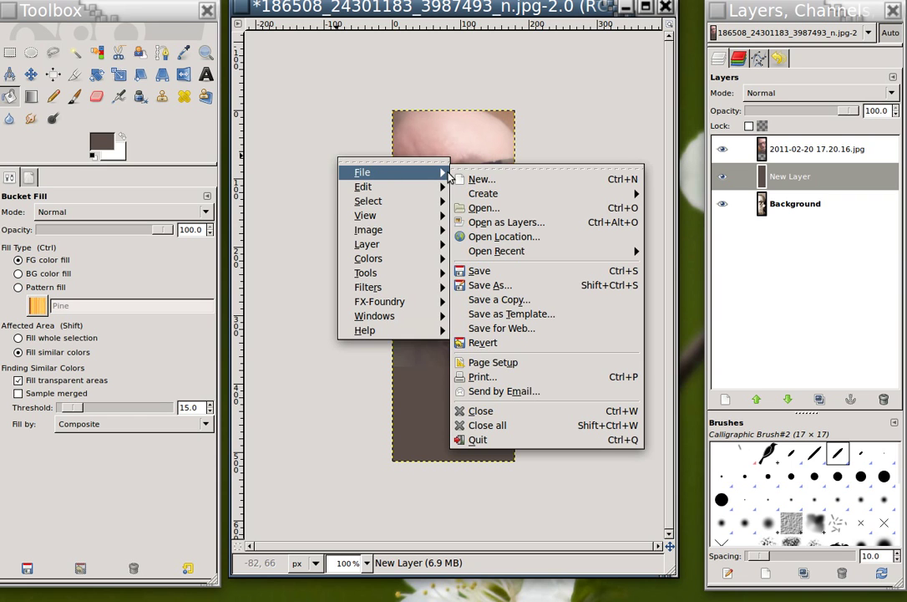
pyautogui.click(517, 300)
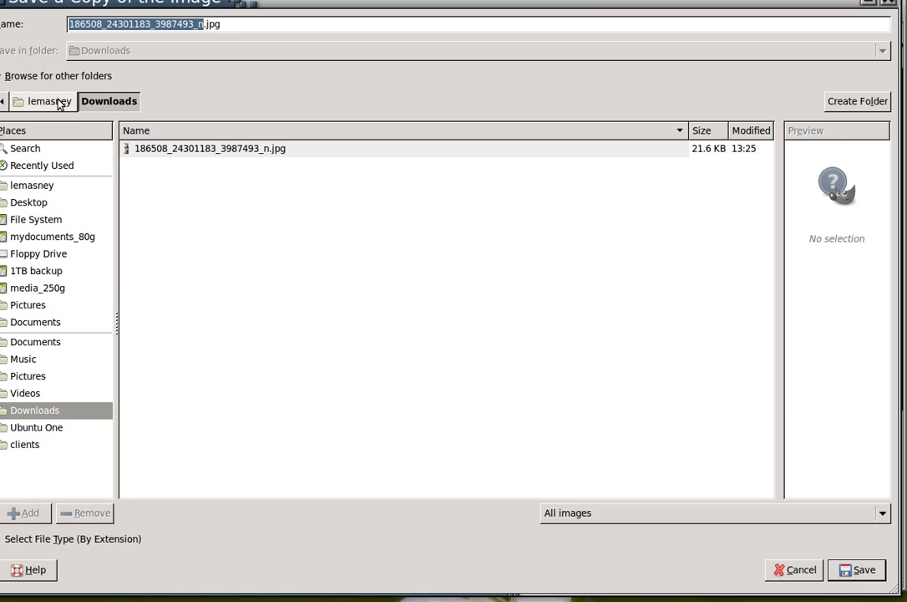
# - Save the copy into the Desktop folder under the name fbprofile.png
pyautogui.click(45, 206)
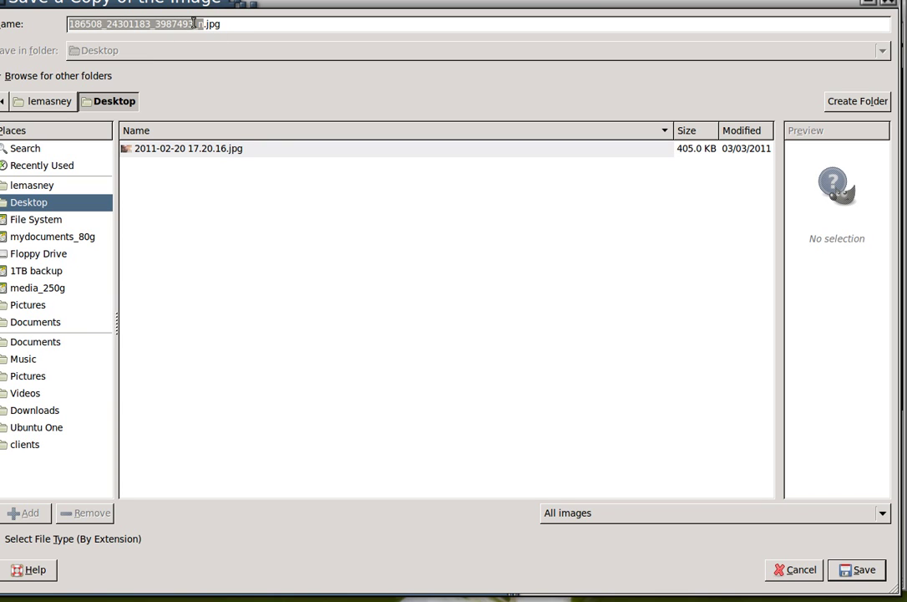
pyautogui.click(251, 30)
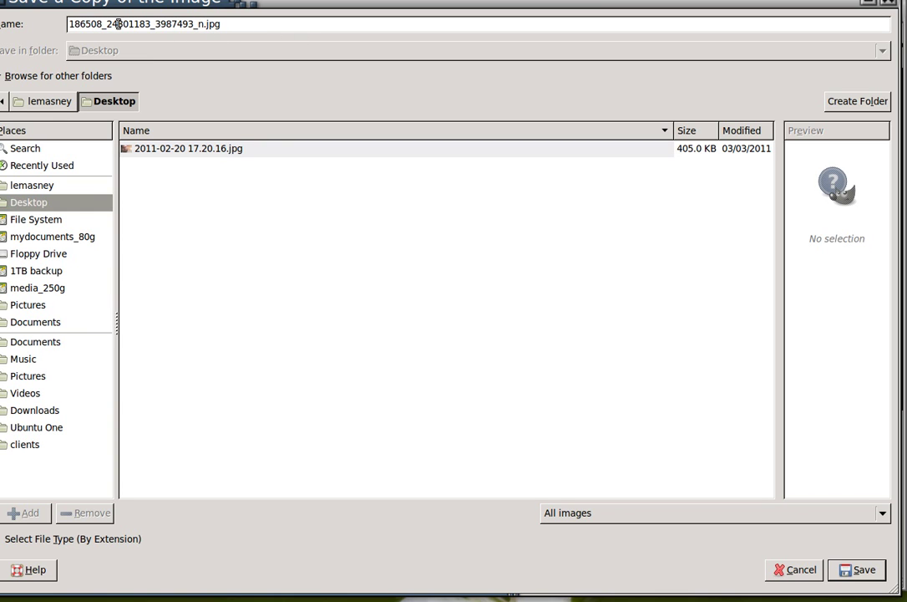
pyautogui.moveTo(62, 22); pyautogui.dragTo(23, 29)
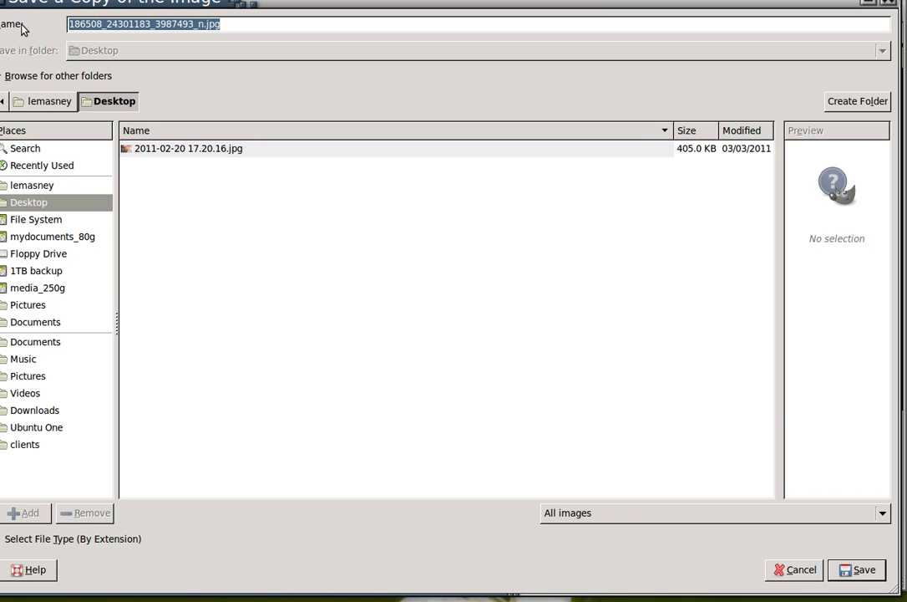
pyautogui.write('fb')
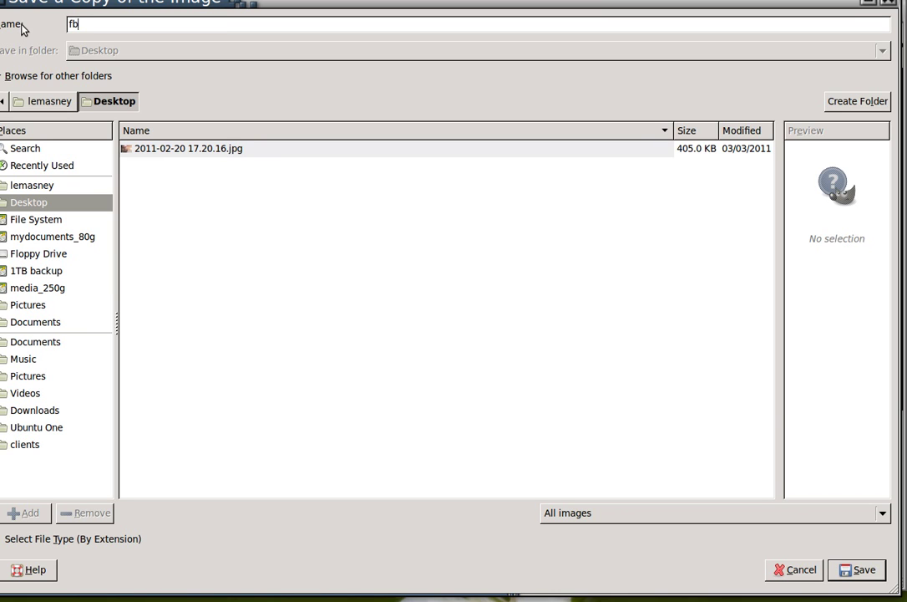
pyautogui.write('profile.png')
pyautogui.click(863, 572)
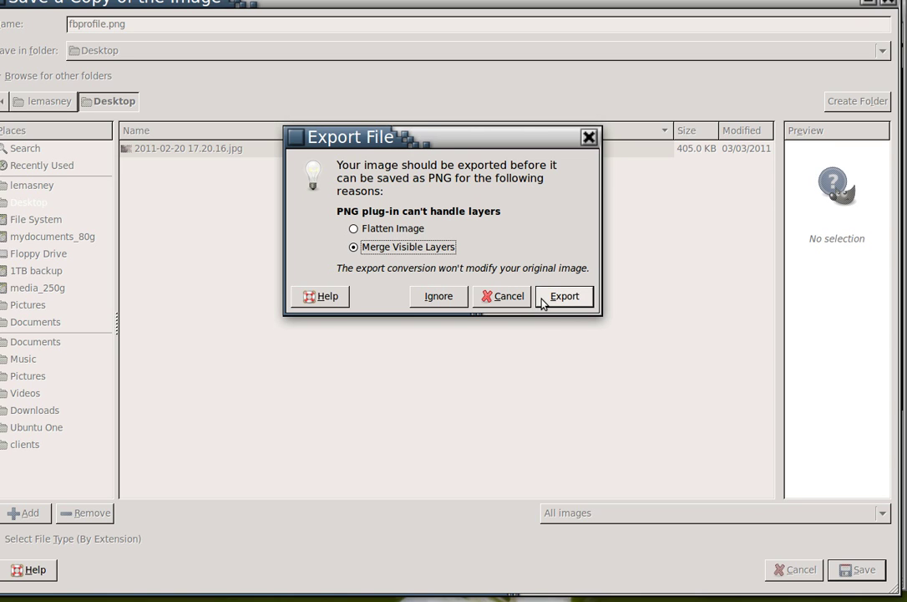
# - Export fbprofile.png with visible layers merged, accepting the default PNG options
pyautogui.click(543, 298)
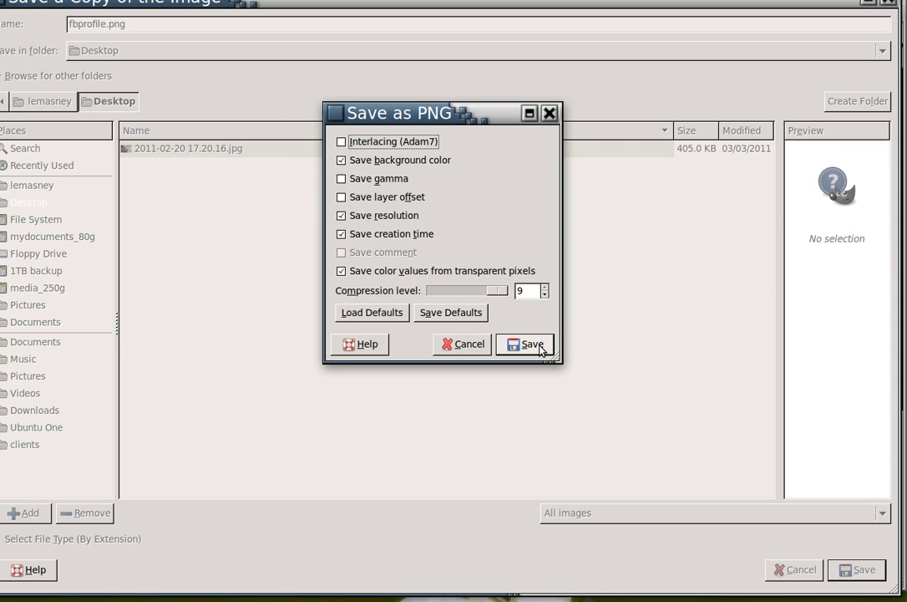
pyautogui.click(541, 350)
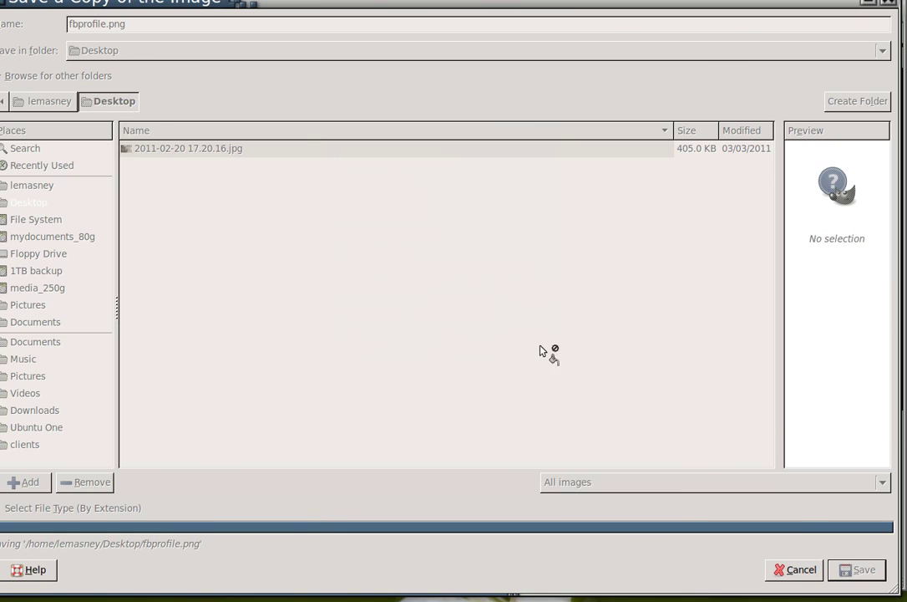